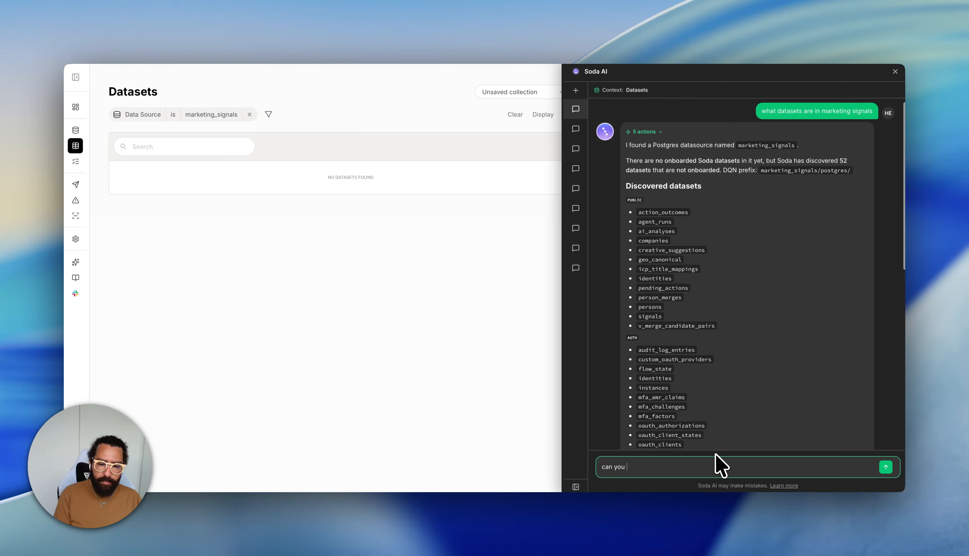
- Ask Soda AI "can you onboard all of the public datasets and use autopilot to create data contracts"
text(onboard)
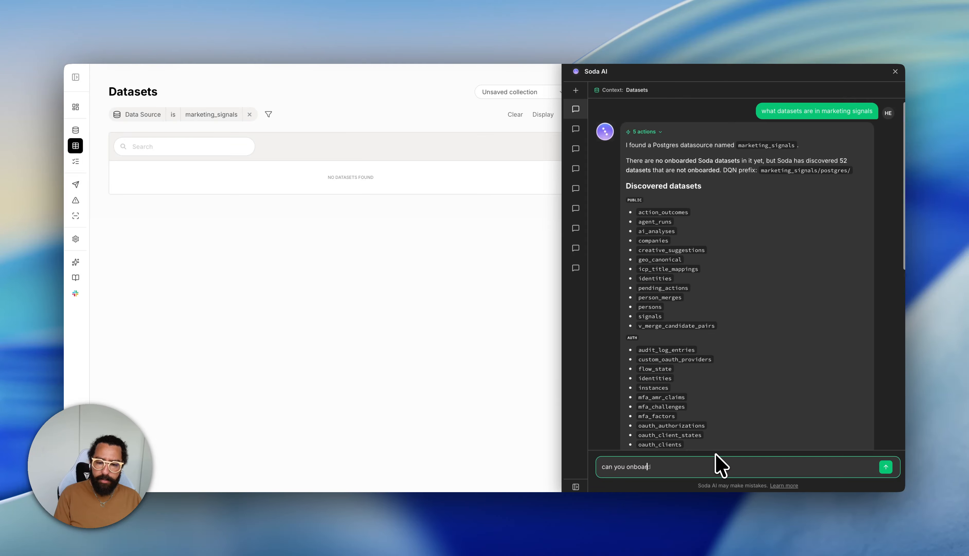
text( all of the pub)
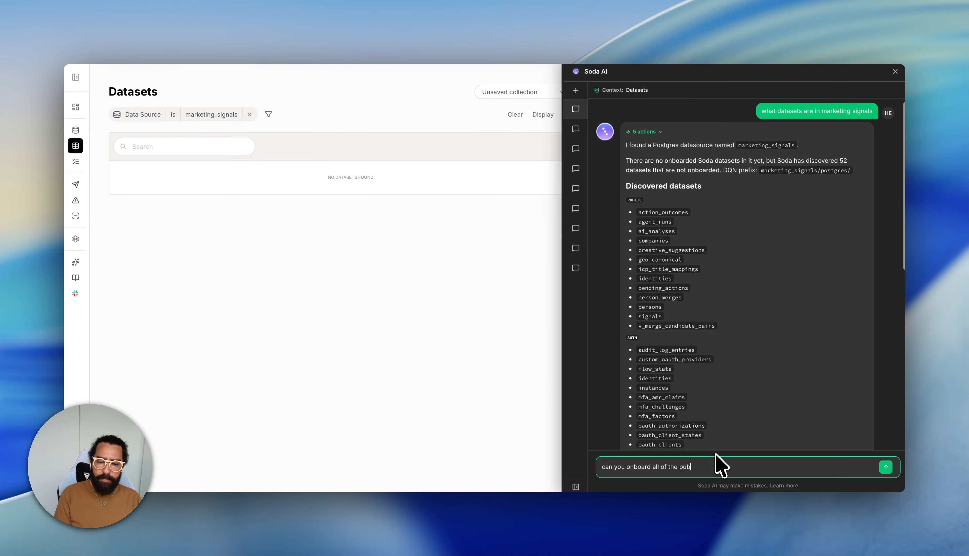
text(lic datasets a)
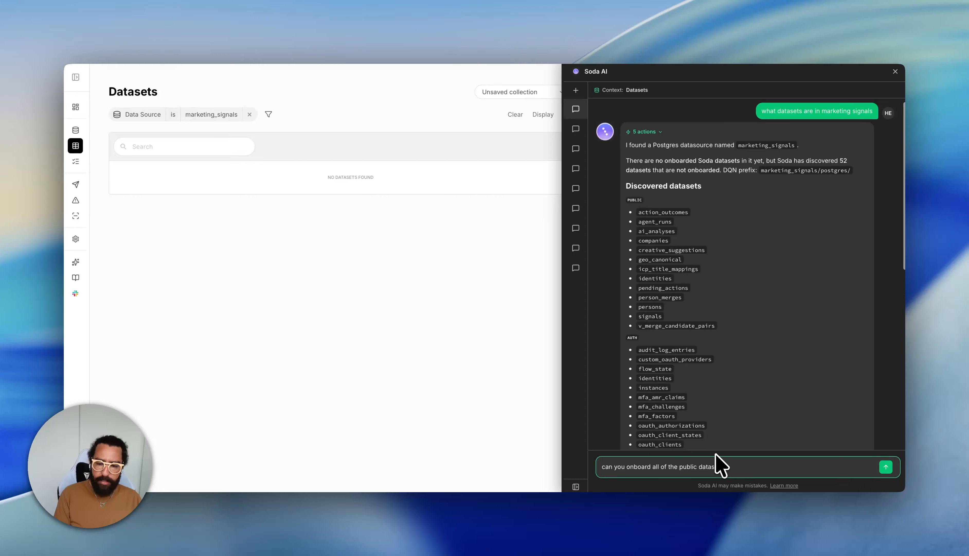
text(nd use autopiloit)
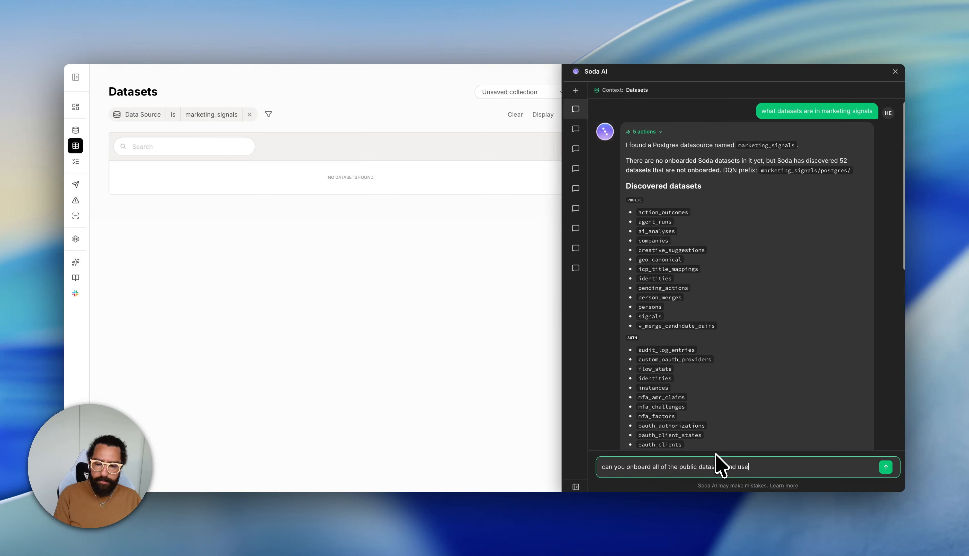
key(BackSpace)
key(BackSpace)
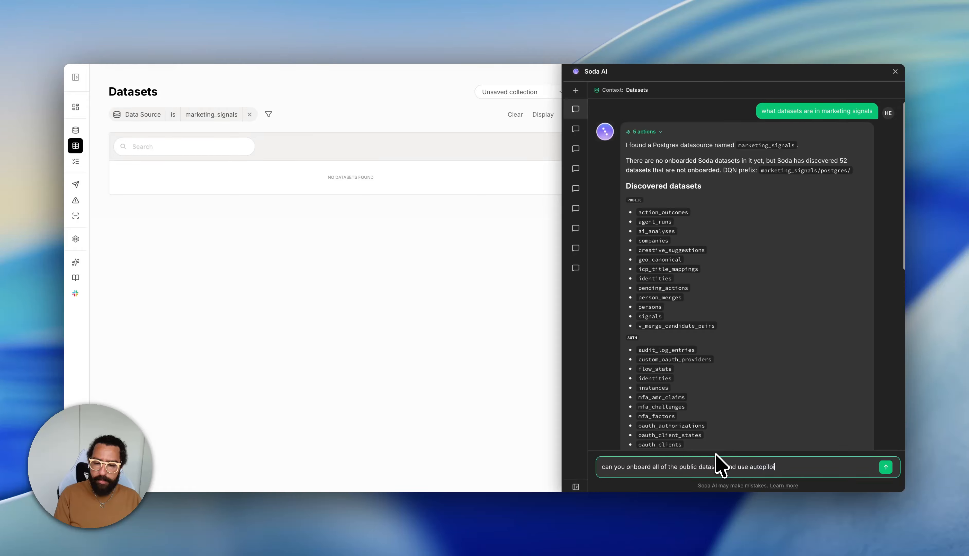
text(t to create)
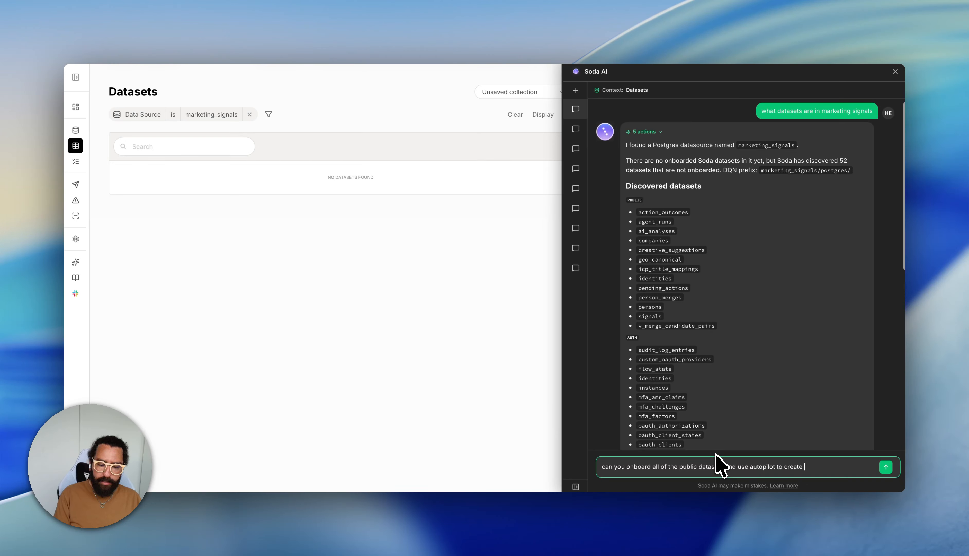
text( data contra)
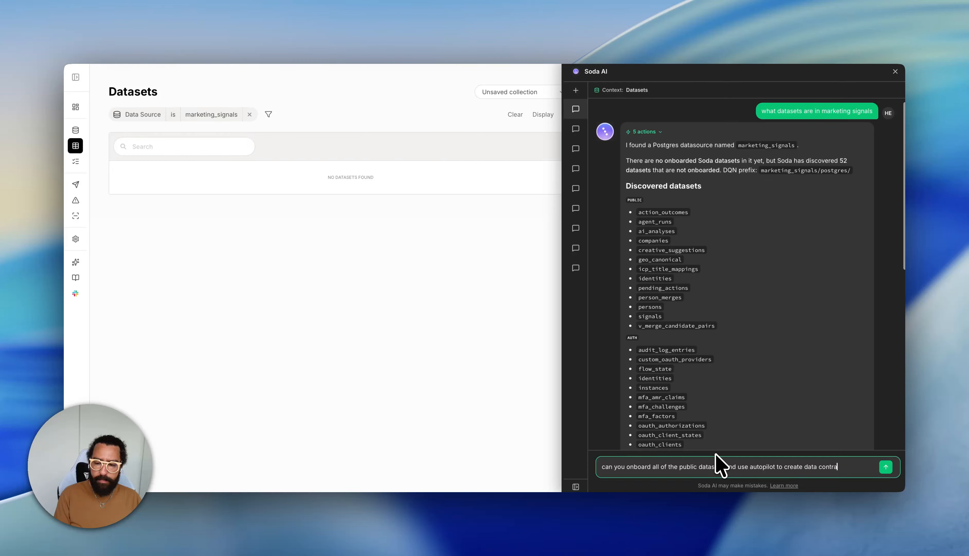
text(cts)
key(Return)
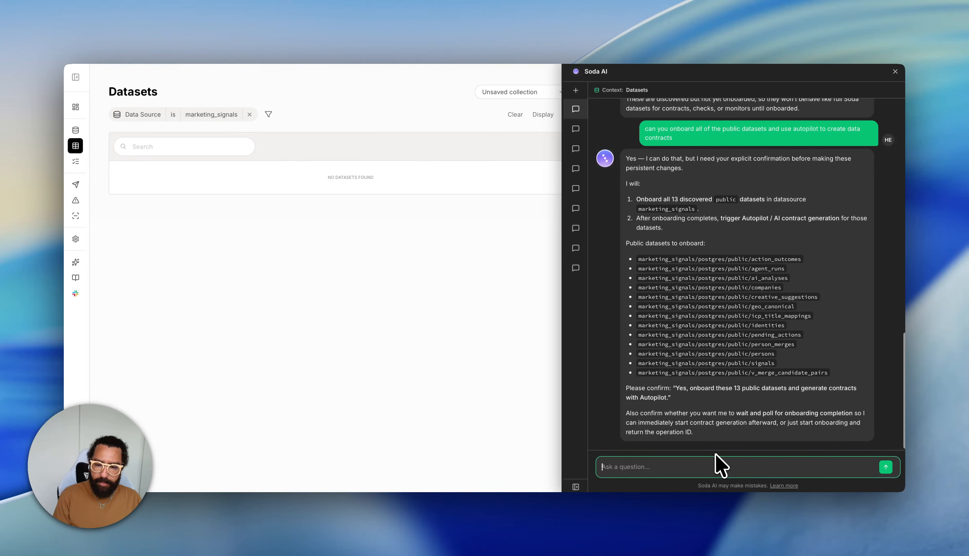
- Approve onboarding the public datasets and generating their contracts by replying "yup go ahead" to Soda AI
text(yup go a)
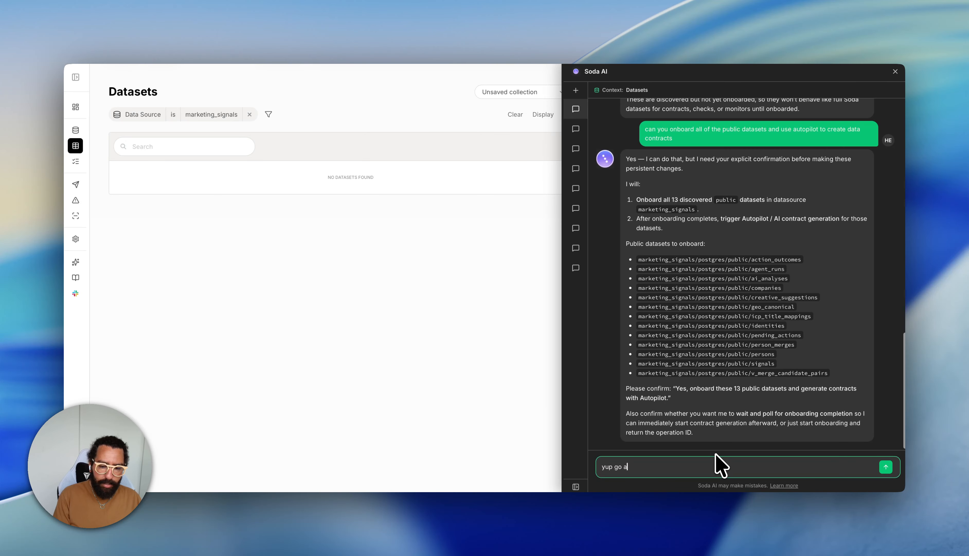
text(head)
key(Return)
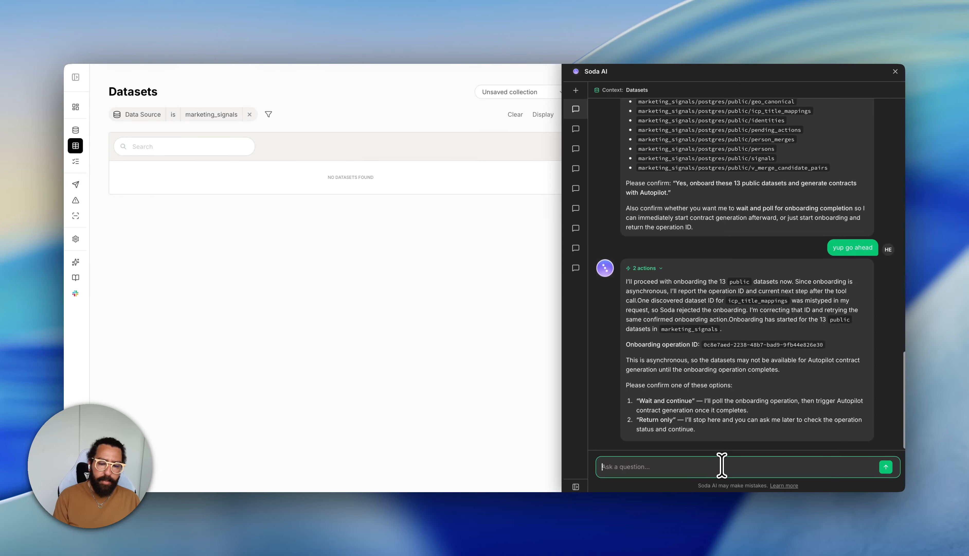
- Reply "wait and continue" so Soda AI polls the onboarding and triggers Autopilot contract generation
text(wait and contin)
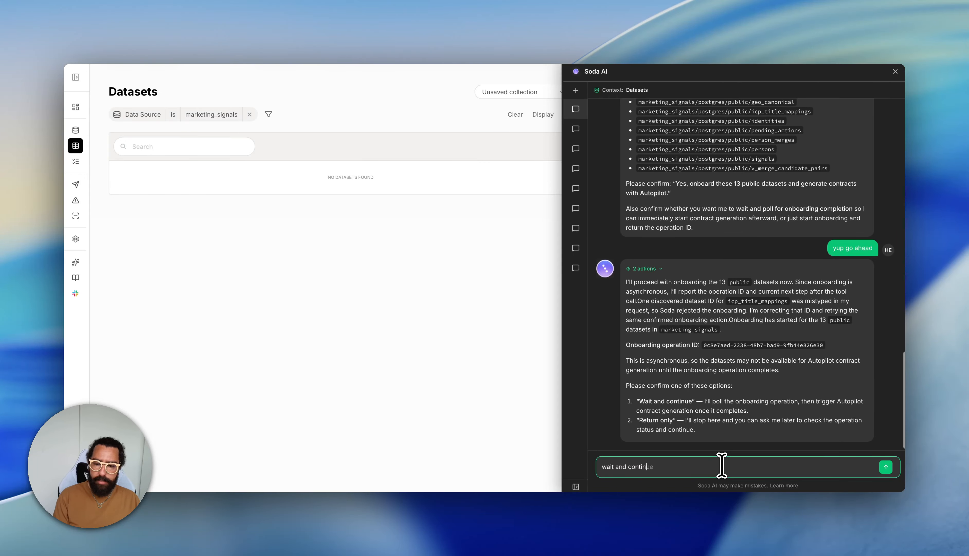
text(ue)
key(Return)
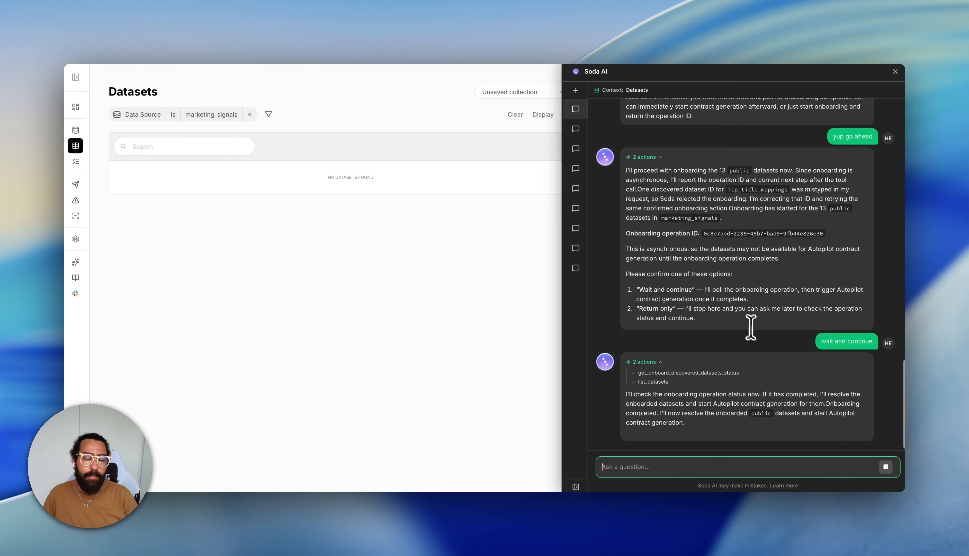
- Close the AI chat and check the contract generation status of the onboarded marketing_signals datasets
click(649, 46)
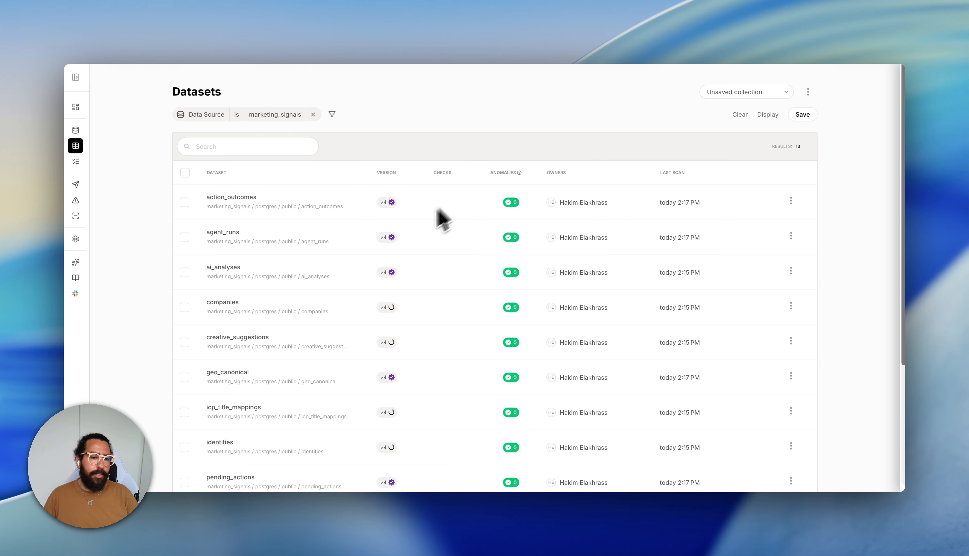
scroll(439, 216, down, 5)
scroll(400, 196, down, 2)
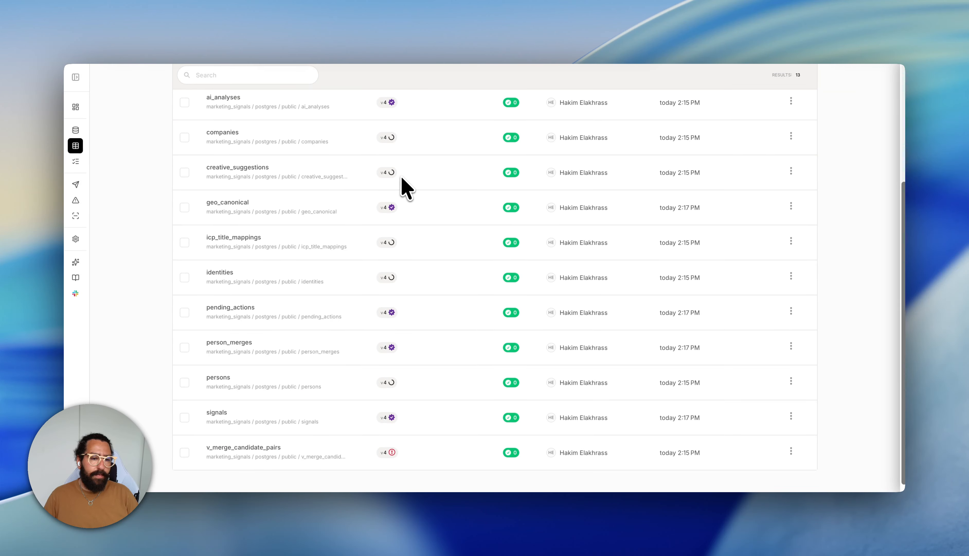
scroll(403, 180, up, 3)
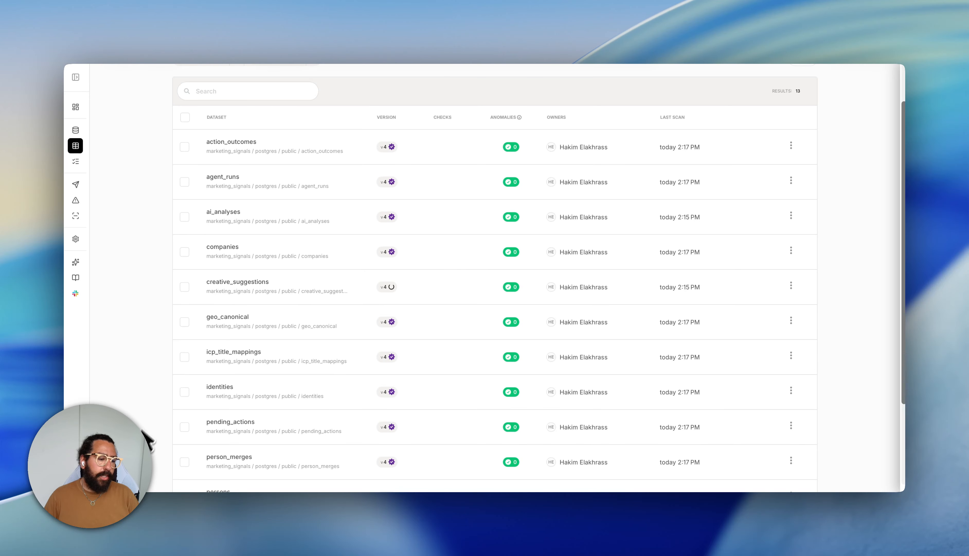
- Open the action_outcomes contract, show it as code, and review its dataset and column checks through to the end
key(super+k)
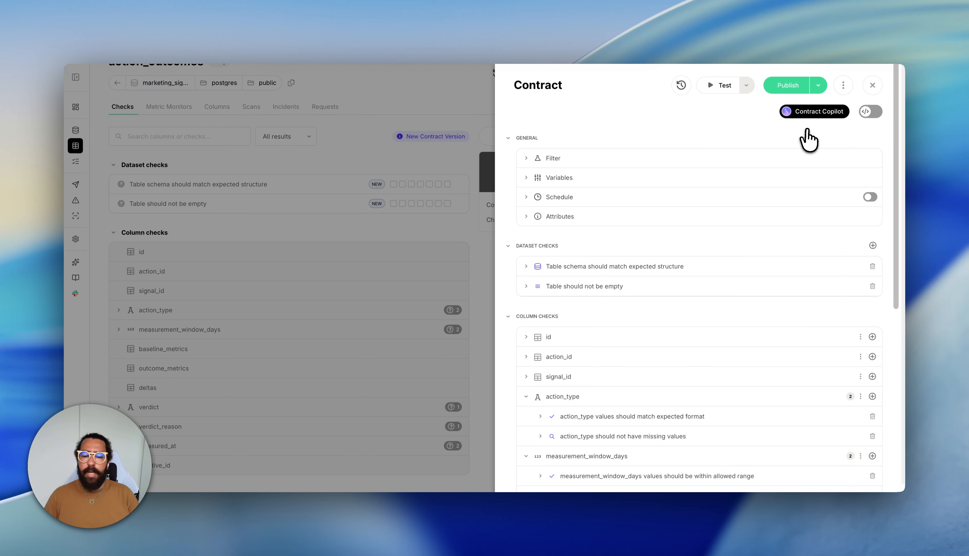
click(873, 112)
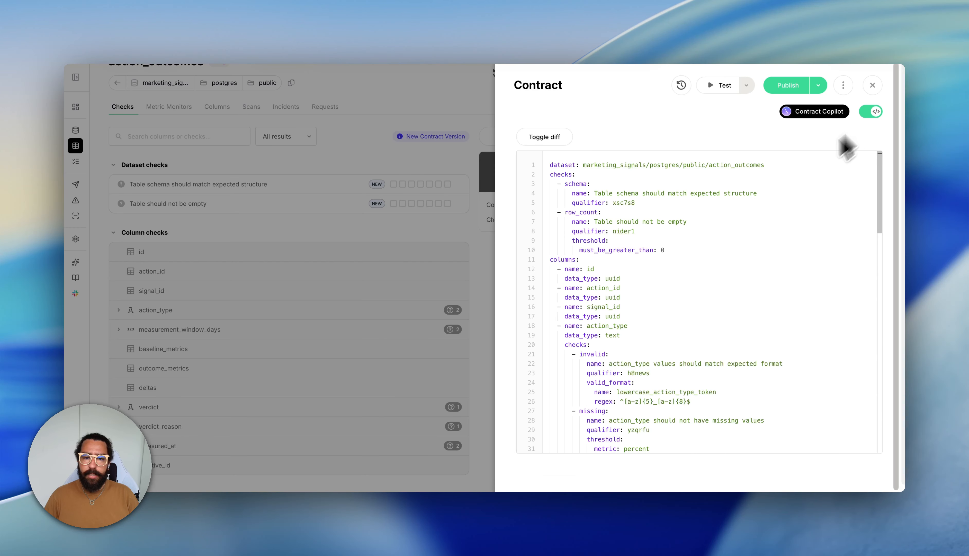
scroll(738, 290, down, 5)
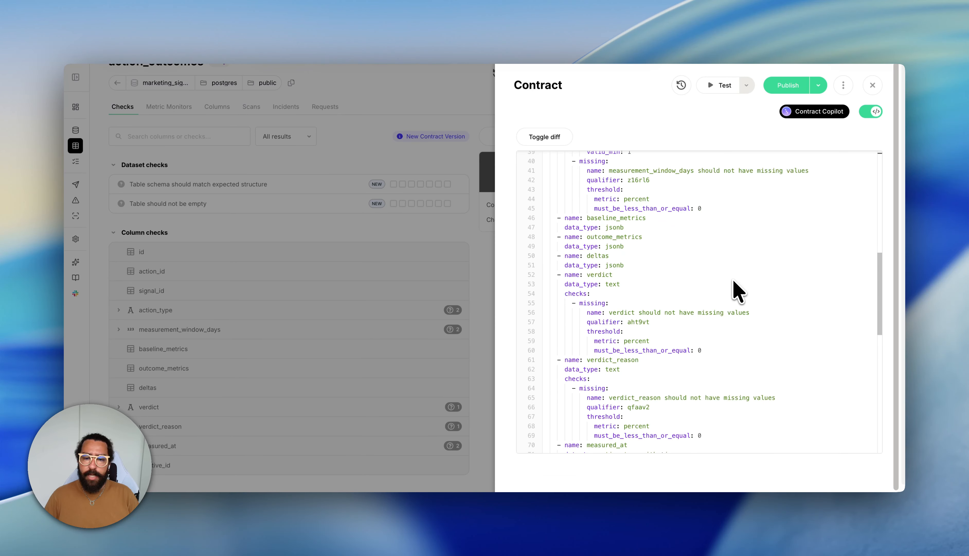
scroll(736, 289, down, 3)
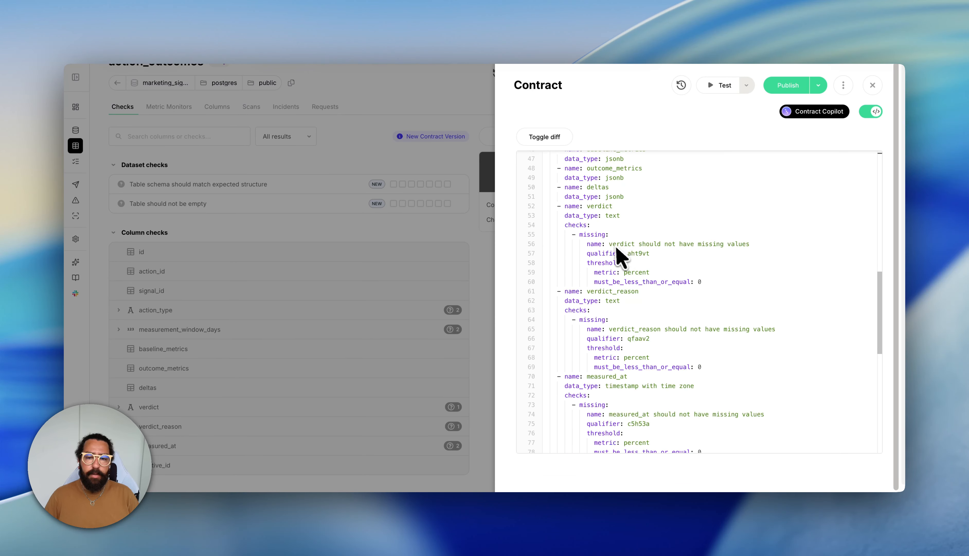
scroll(674, 254, down, 3)
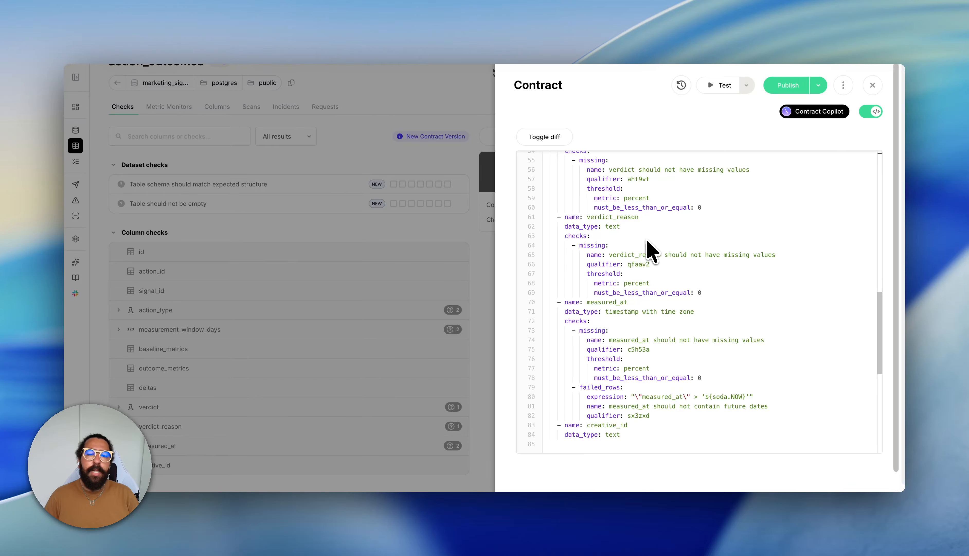
scroll(648, 269, down, 2)
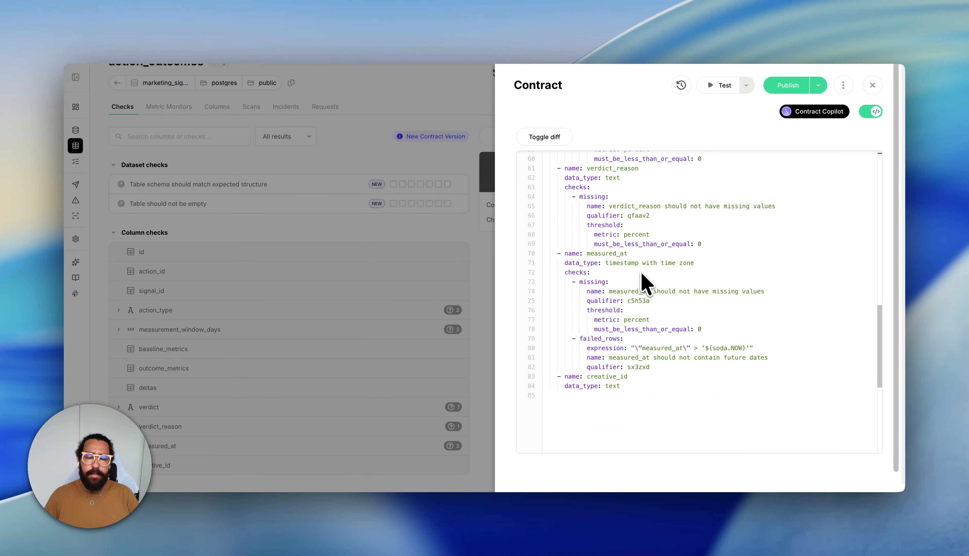
scroll(645, 277, up, 15)
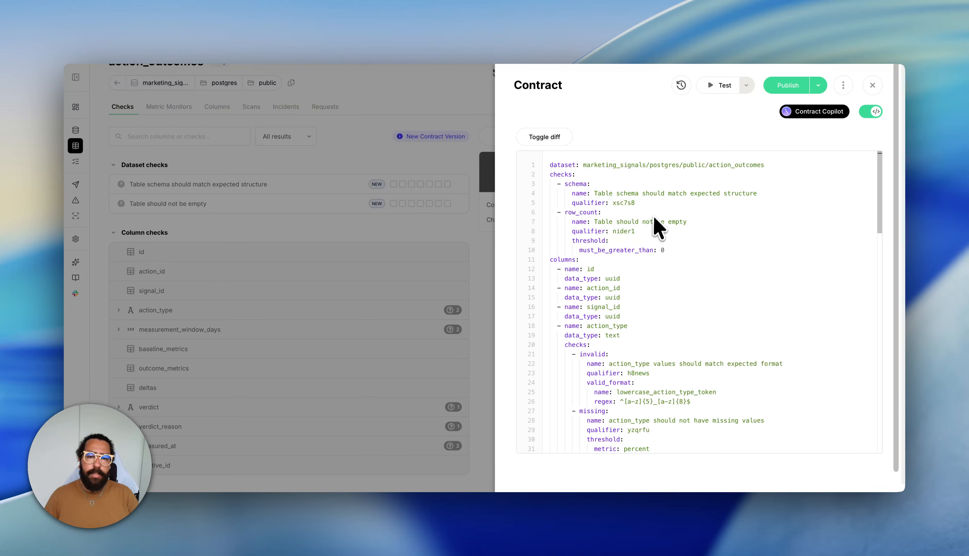
- Open Contract Copilot for the action_outcomes contract, ready for a question, and look over the code down to the baseline_metrics column
click(802, 113)
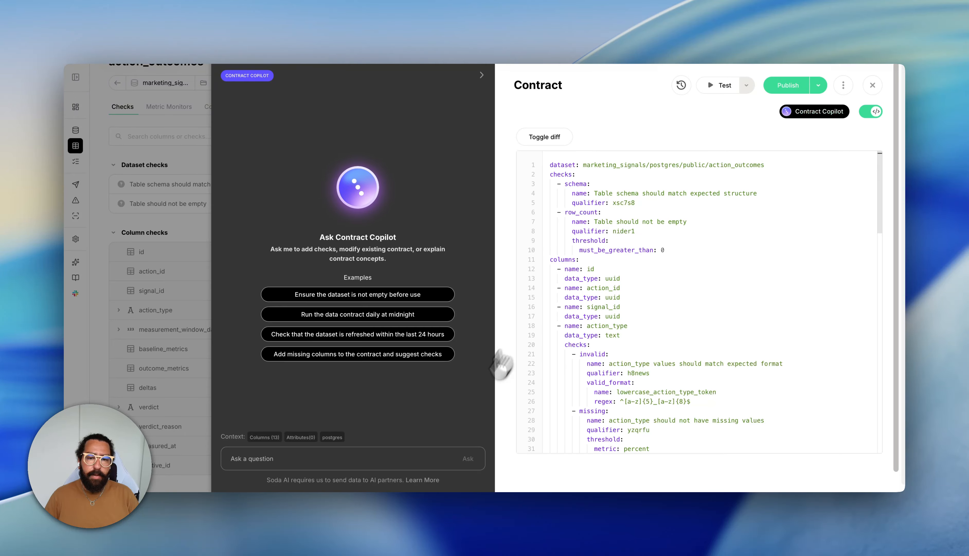
click(410, 458)
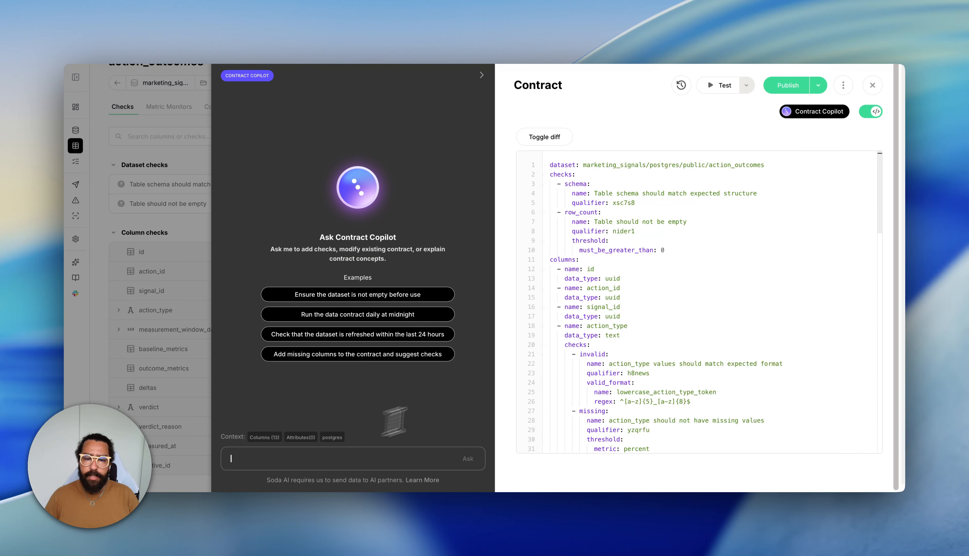
scroll(581, 381, down, 2)
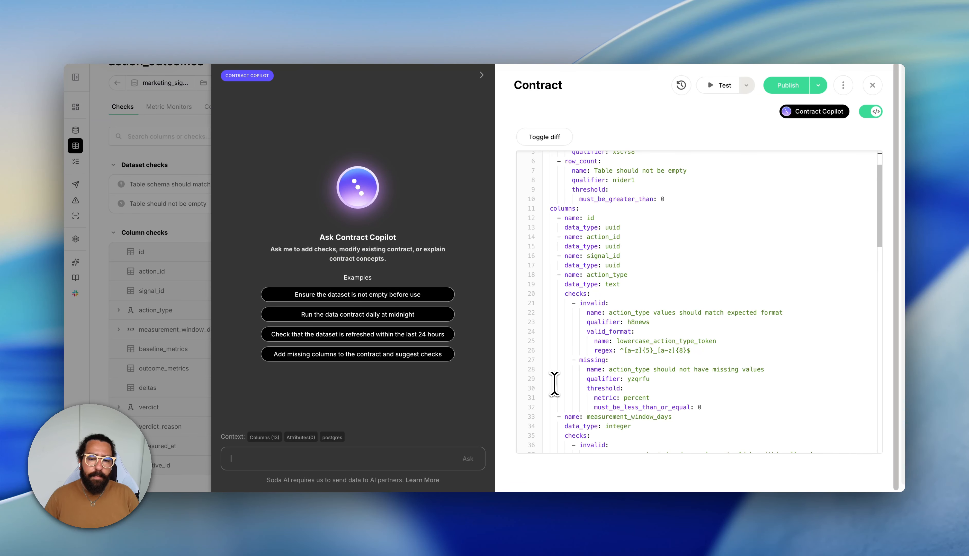
scroll(550, 385, down, 7)
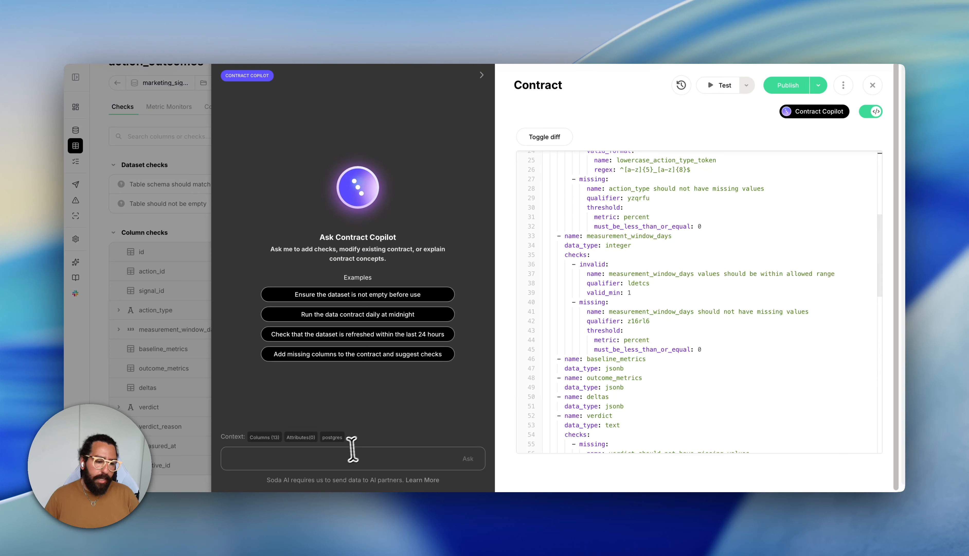
- Ask Contract Copilot: "make sure the baseline metrics is not empty, and write any custom sql checks that you think are relevant"
text(add)
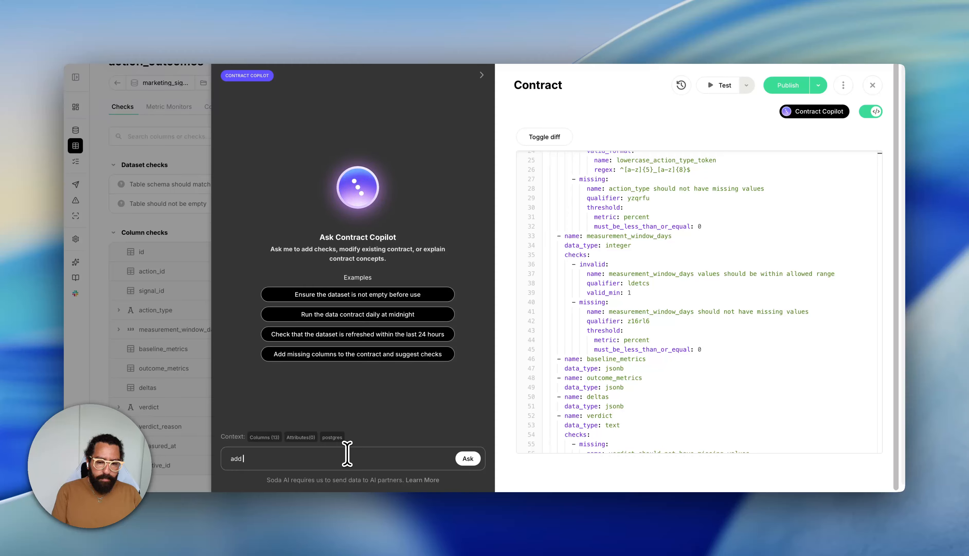
key(BackSpace)
key(BackSpace)
key(BackSpace)
text(make sure)
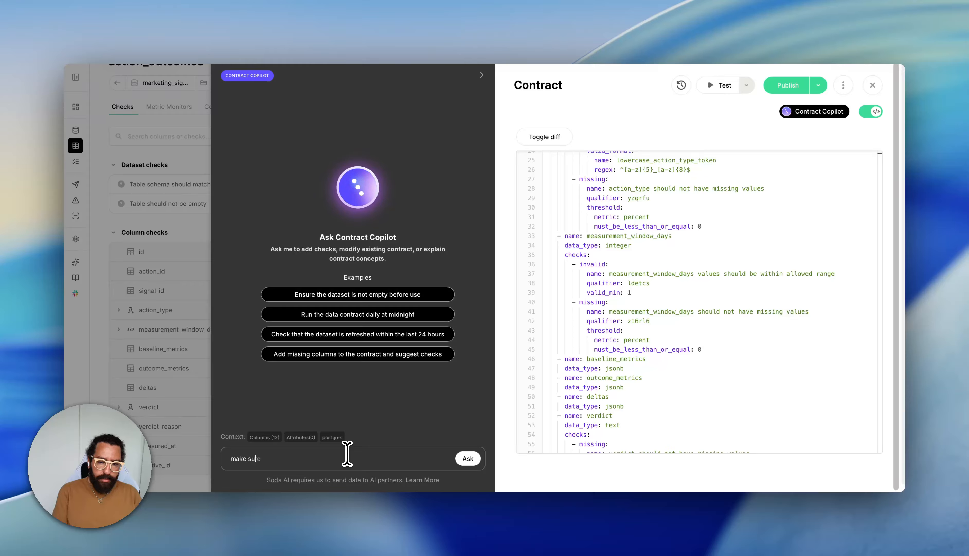
text( the baseline met)
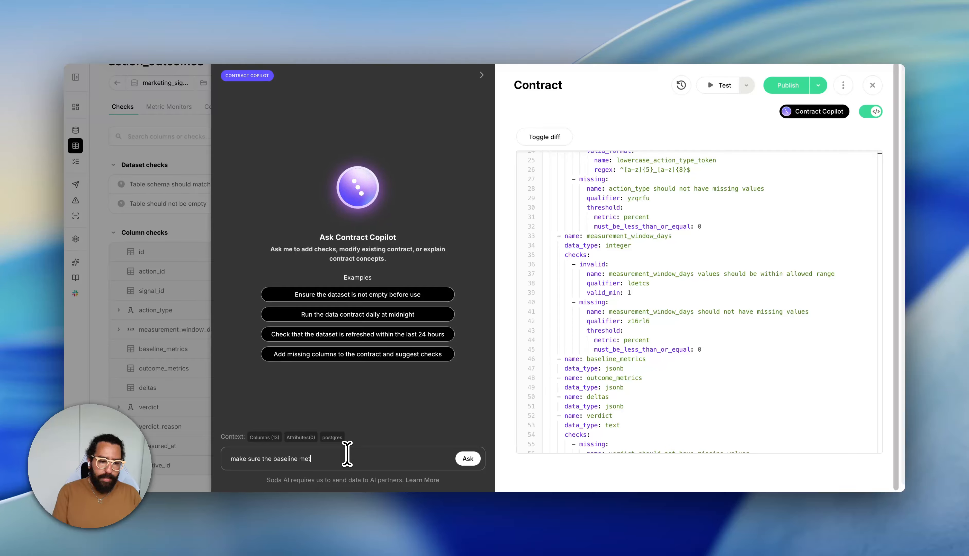
text(rics is not )
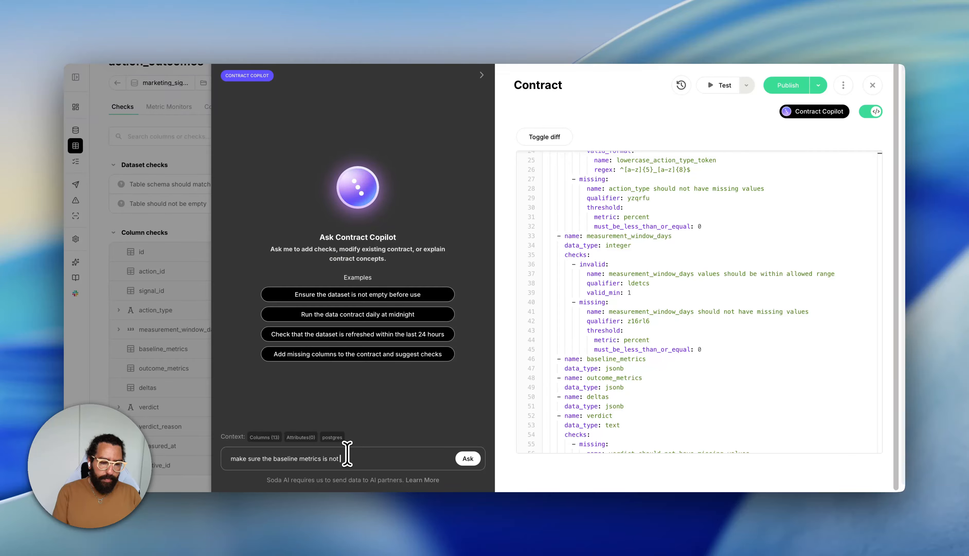
text(n)
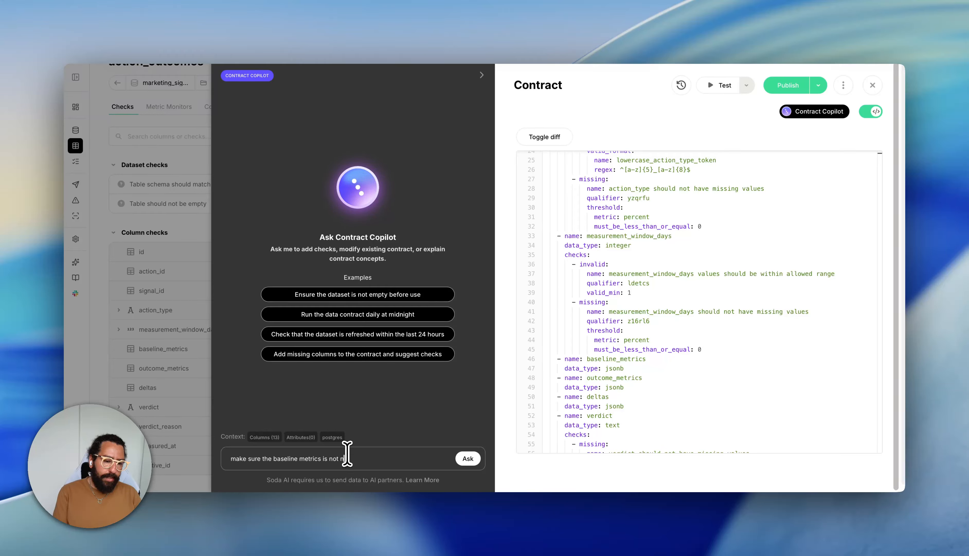
text(mpty, and )
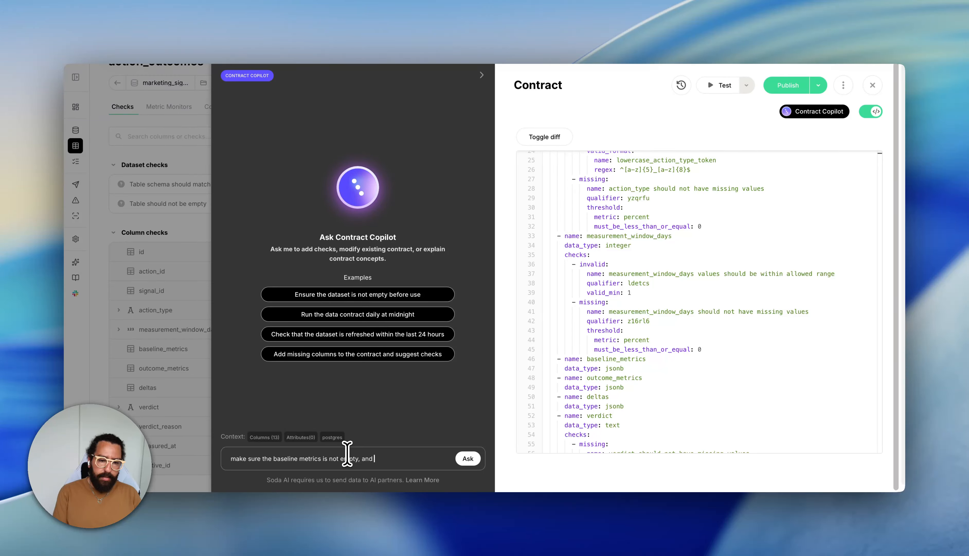
text(write)
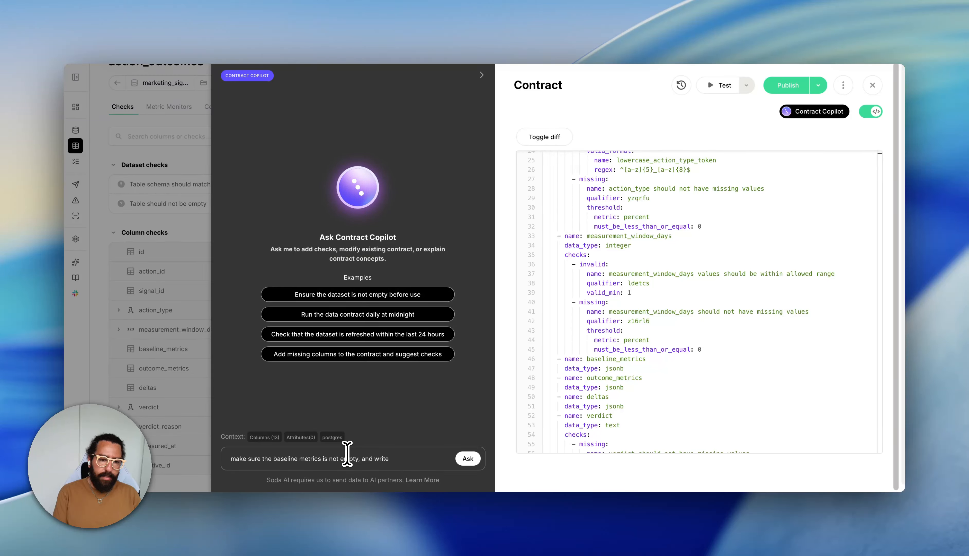
text(custom)
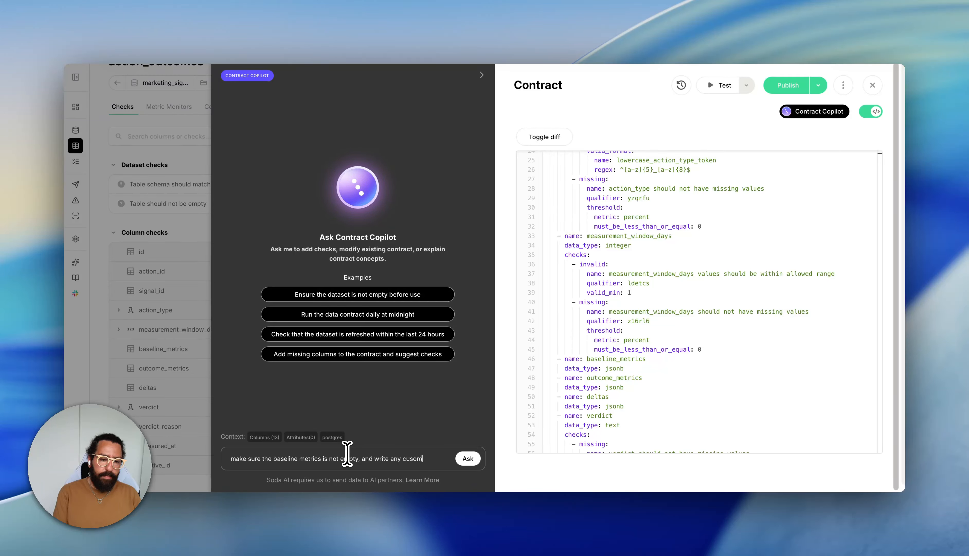
key(BackSpace)
key(BackSpace)
text(tom sql )
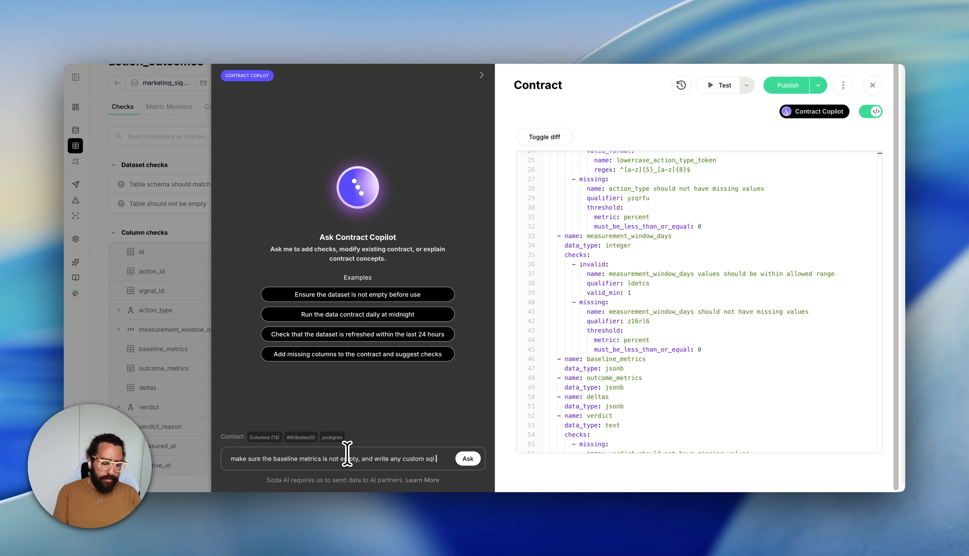
text(checks that you th)
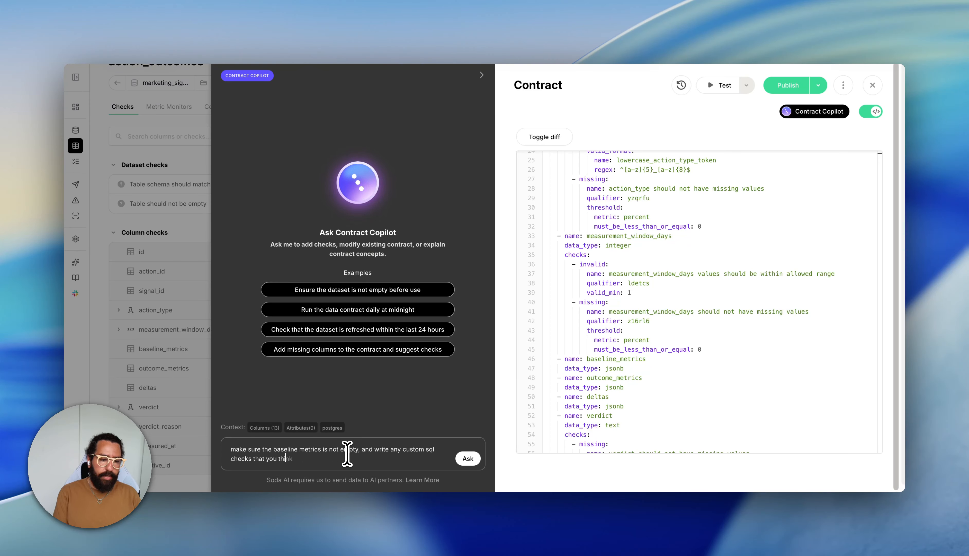
text(ink are relevant)
key(Return)
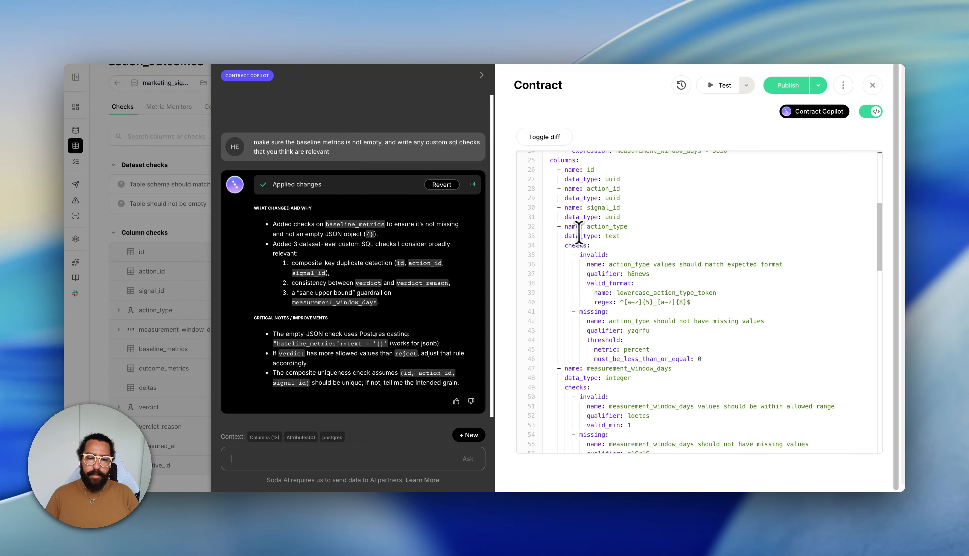
- Review the baseline_metrics checks in the contract code, publish the action_outcomes contract, and look over its dataset and column checks
scroll(650, 265, down, 5)
scroll(654, 265, up, 3)
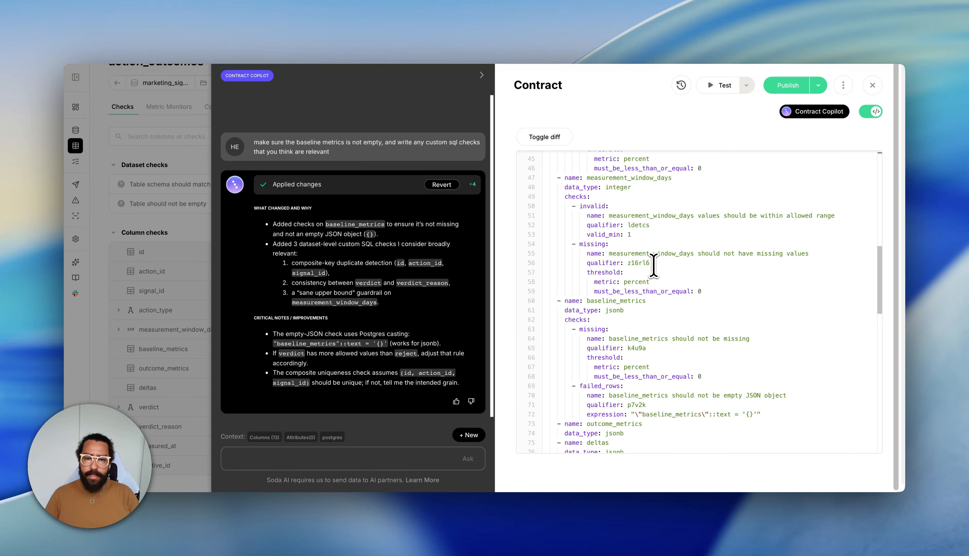
scroll(654, 265, down, 3)
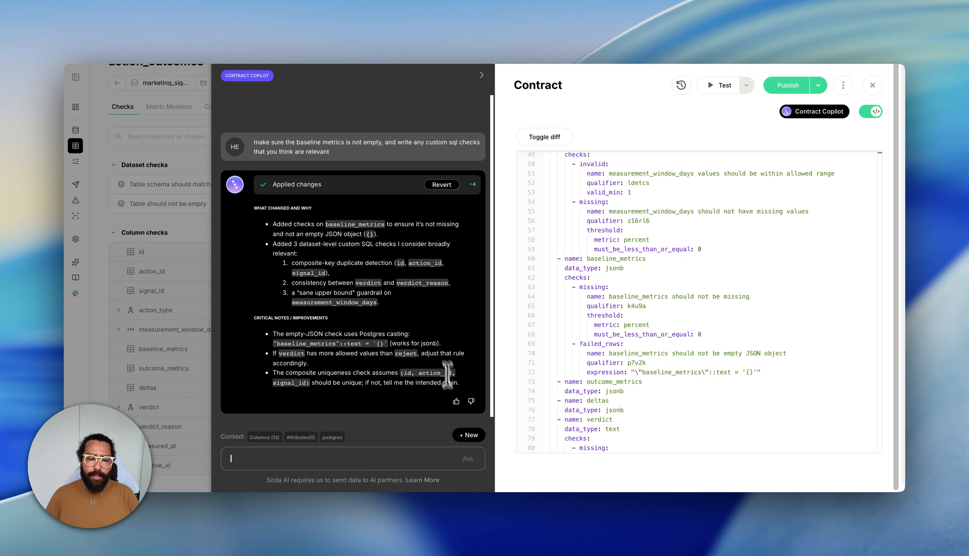
click(794, 93)
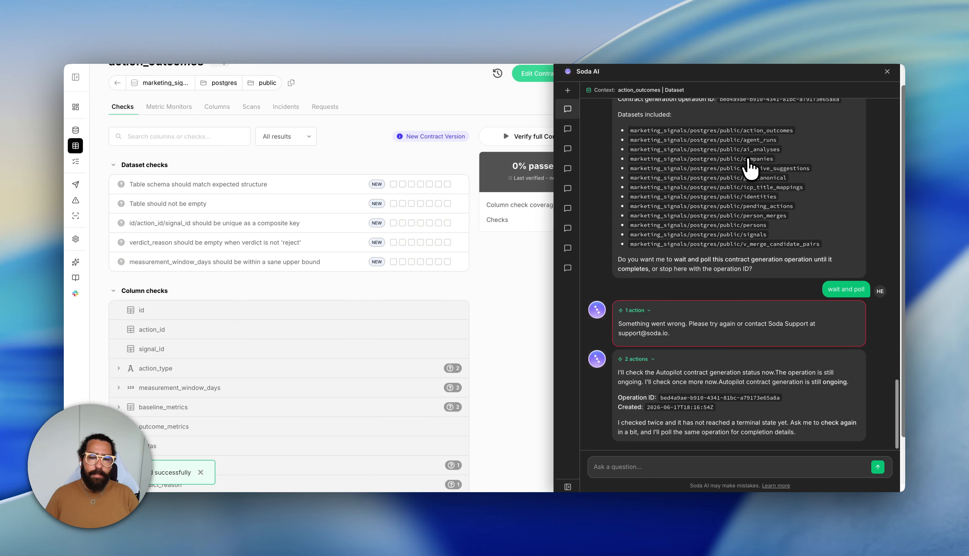
scroll(226, 235, down, 2)
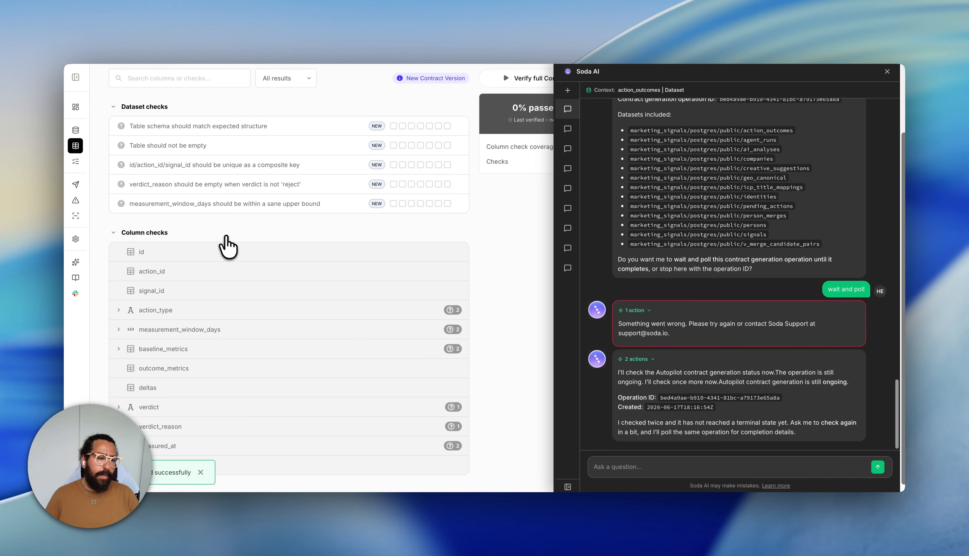
scroll(236, 237, up, 2)
- Return to the marketing_signals dataset list and check the contract generation status of each dataset
click(117, 110)
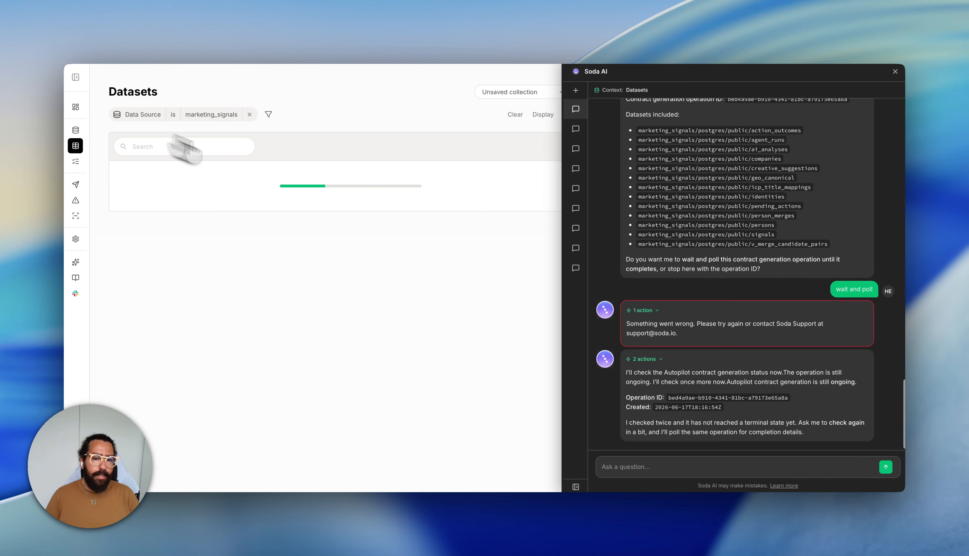
scroll(400, 292, down, 5)
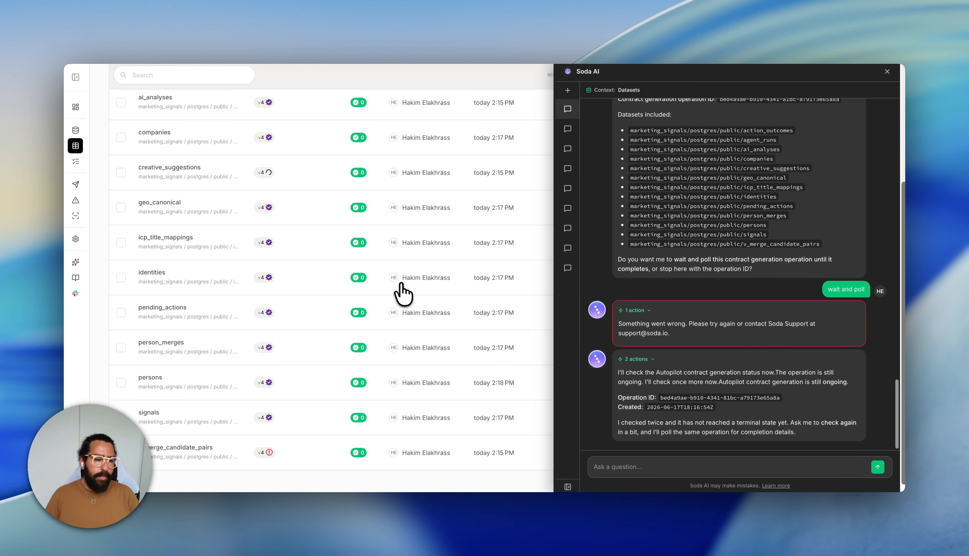
scroll(348, 256, up, 1)
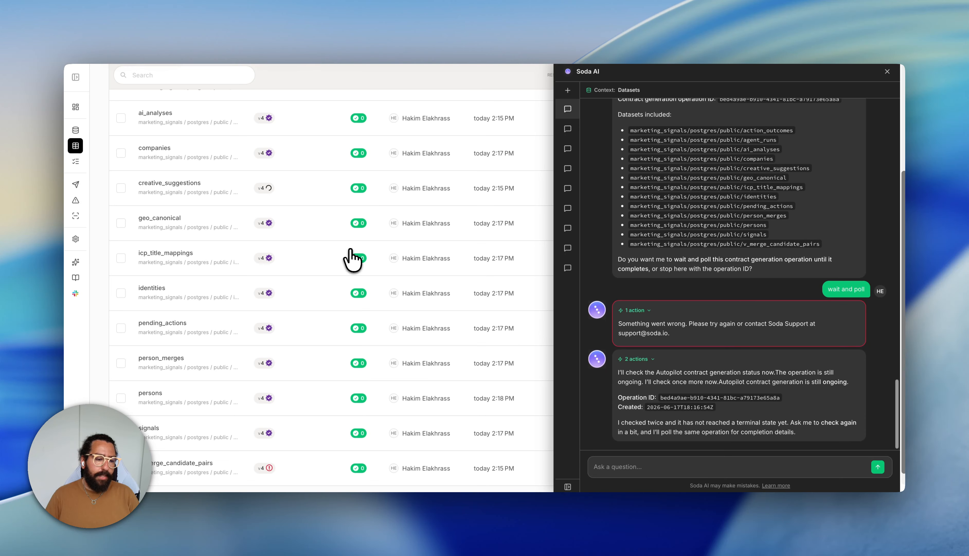
scroll(351, 257, up, 1)
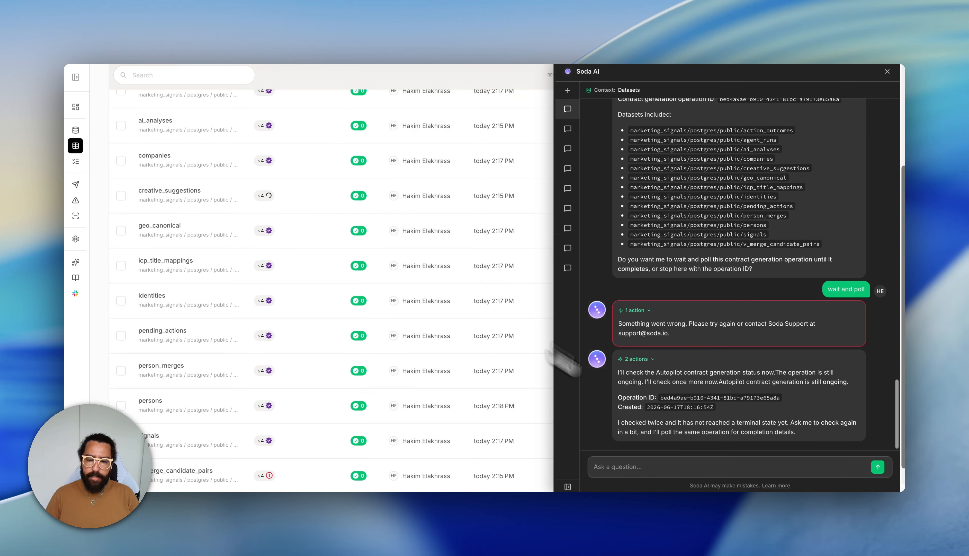
- Ask Soda AI "can you verify all the data contracts on this datasource", and answer its confirmation request with "verify the 11 contracts"
click(721, 465)
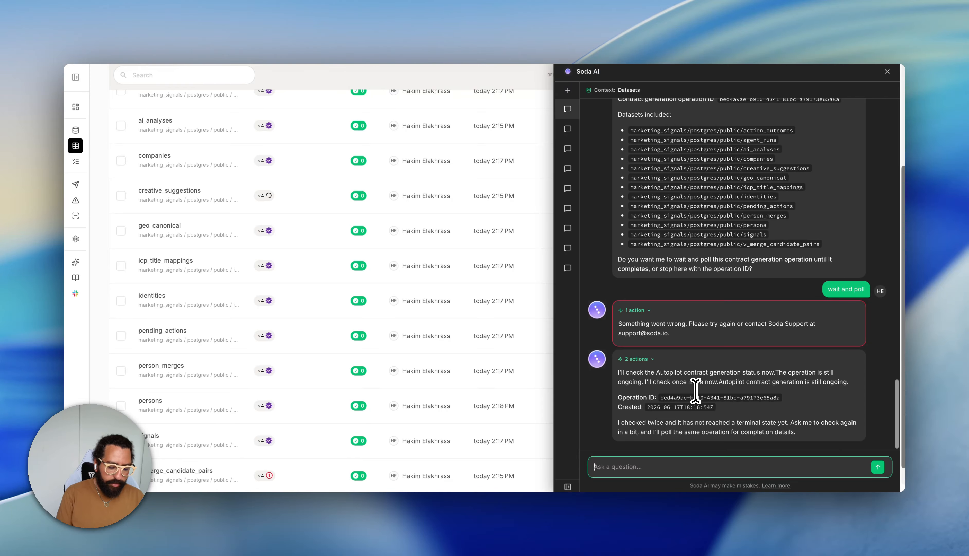
text(can you )
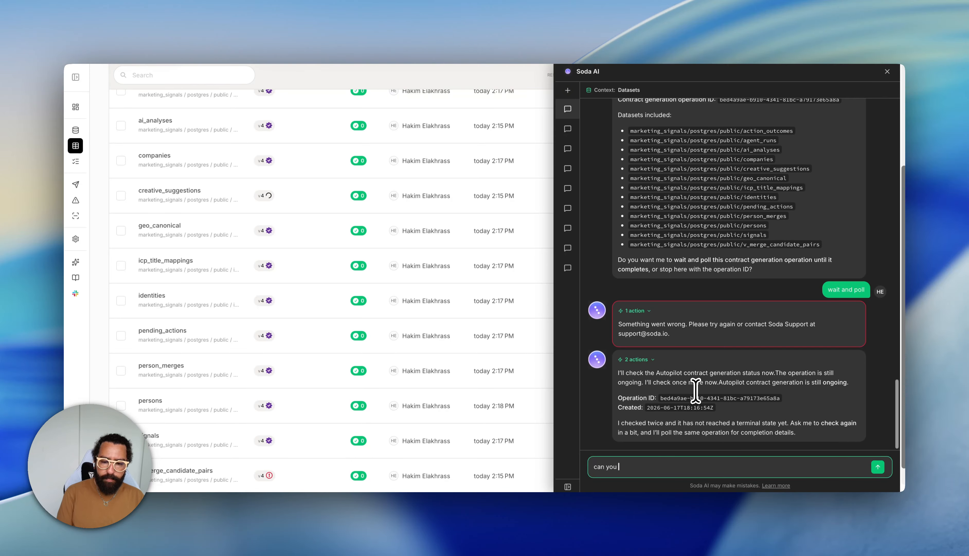
text(verify all the data contracts on this datasource)
key(Return)
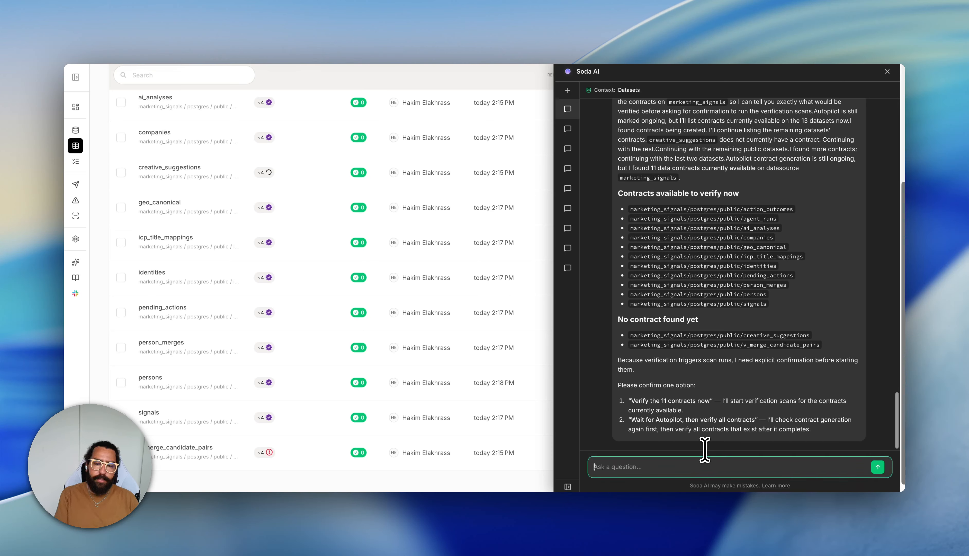
text(verify the 11 contracts)
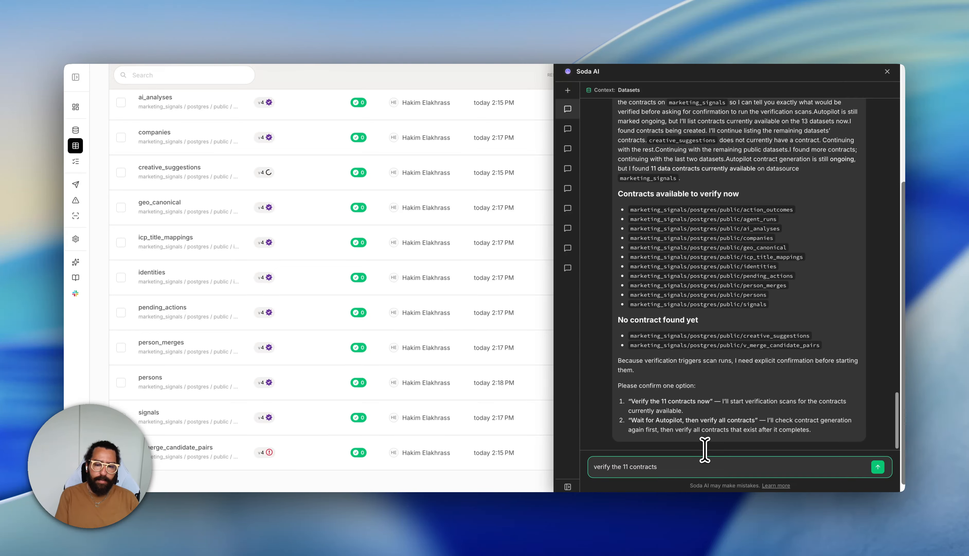
key(Return)
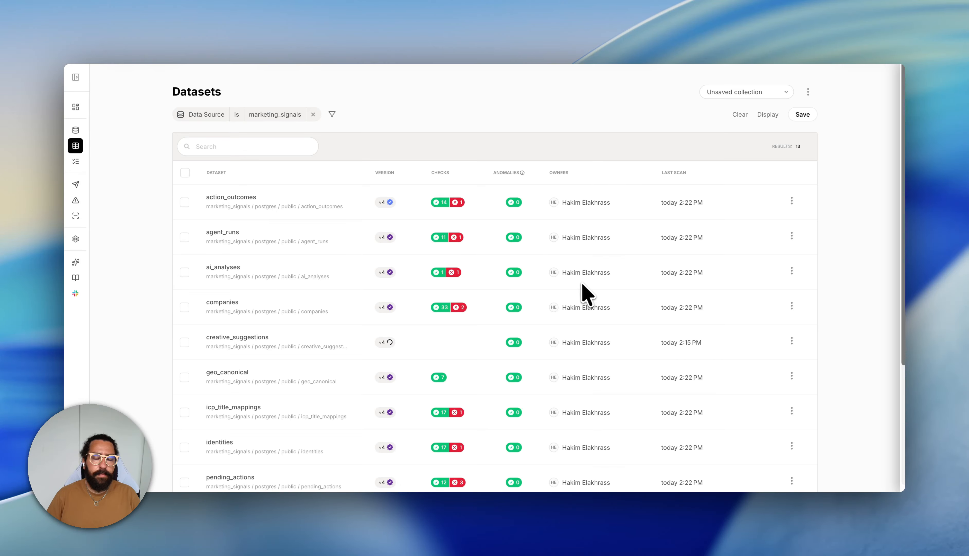
- Review the passed and failed check counts of all marketing_signals datasets in the list
scroll(526, 296, down, 2)
scroll(485, 227, down, 1)
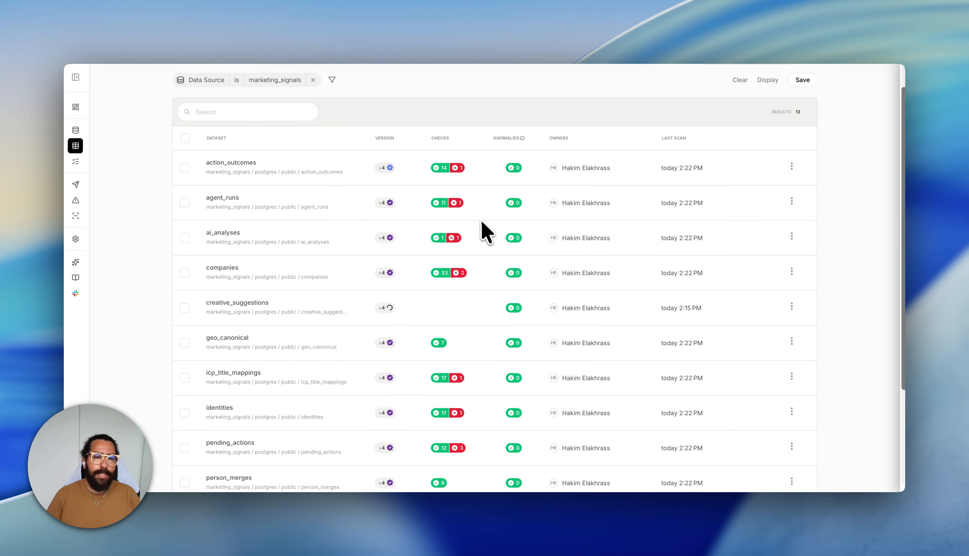
scroll(461, 262, down, 5)
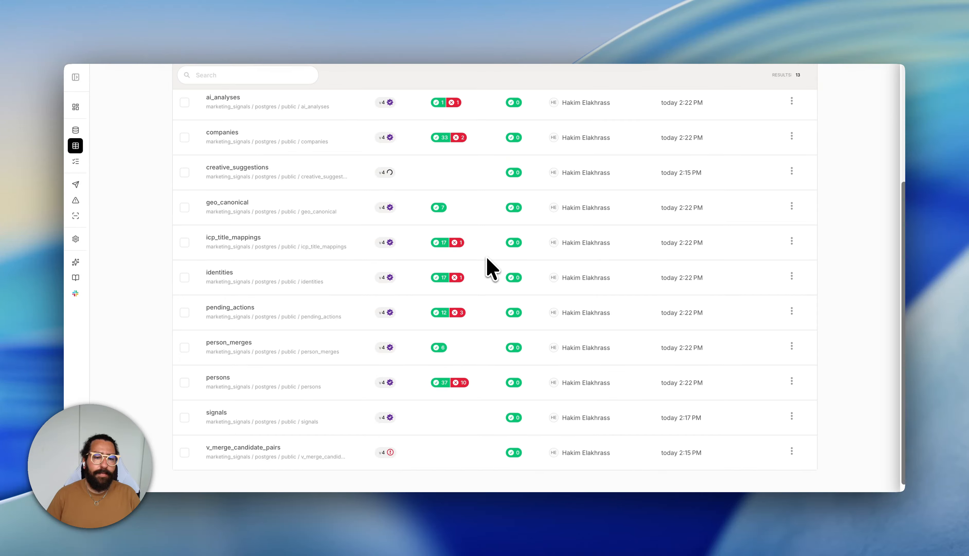
scroll(487, 266, up, 3)
scroll(423, 335, down, 1)
- Open the persons dataset and examine the results of its dataset and column checks
click(277, 428)
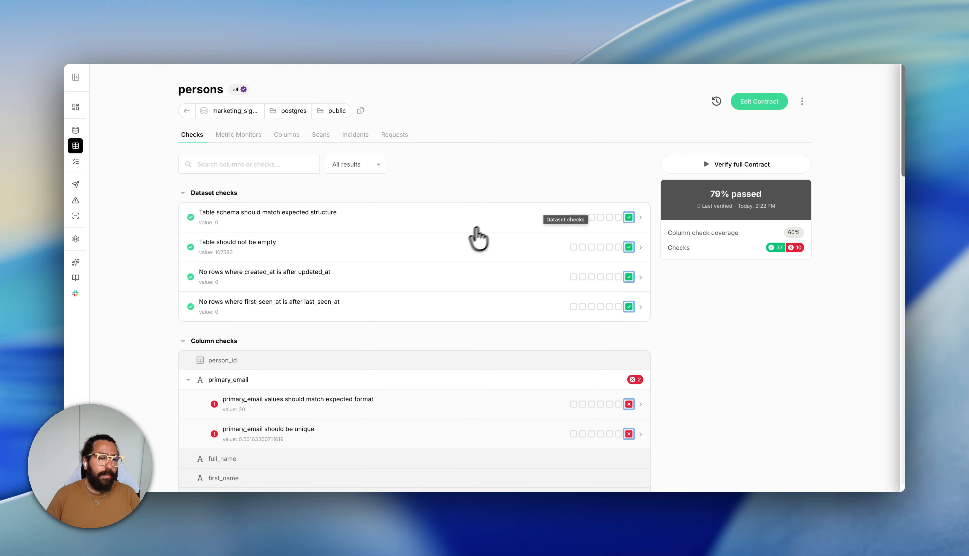
scroll(431, 246, down, 3)
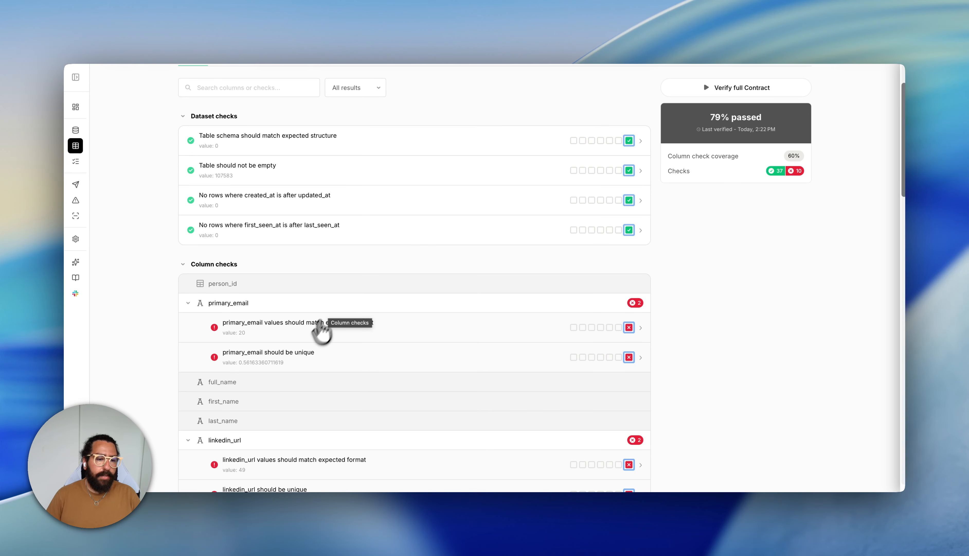
scroll(297, 277, down, 2)
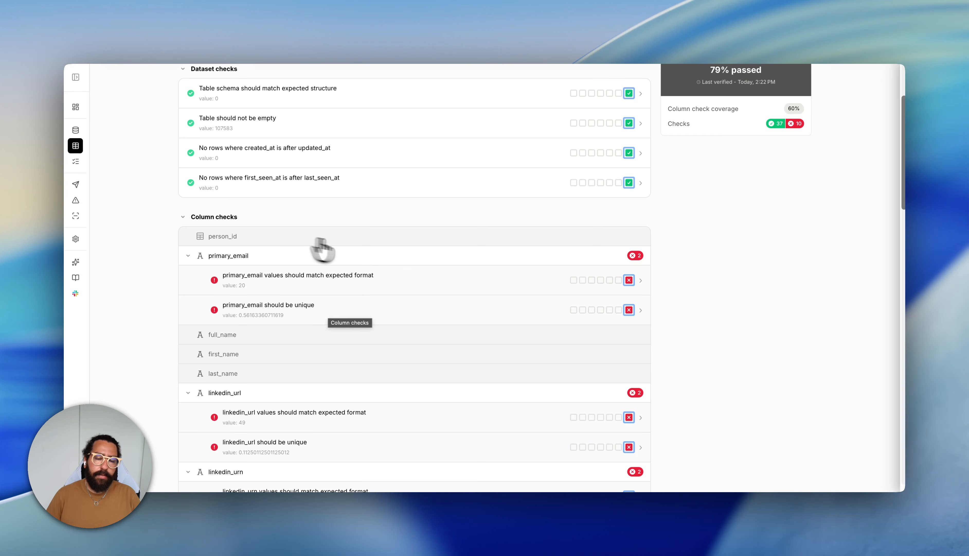
scroll(453, 305, down, 1)
scroll(477, 322, down, 4)
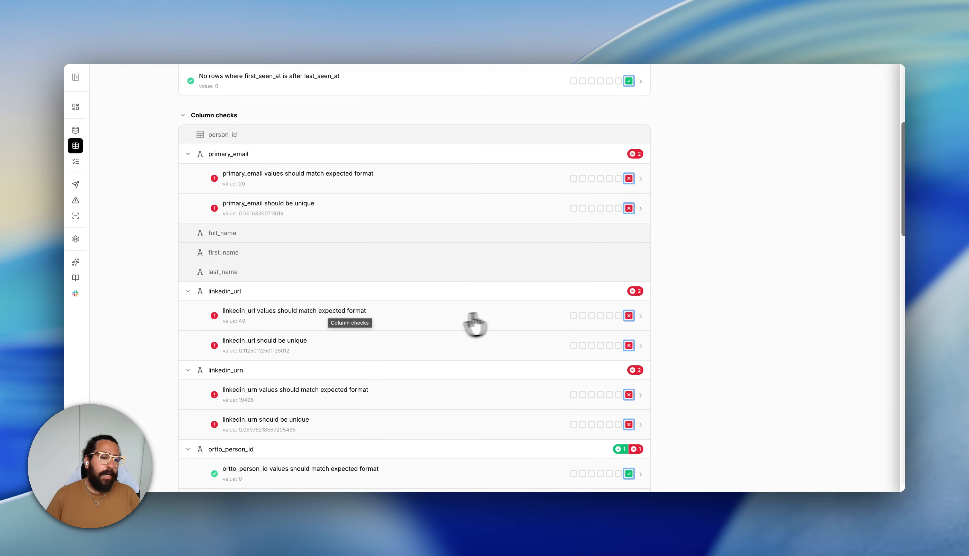
scroll(370, 350, down, 5)
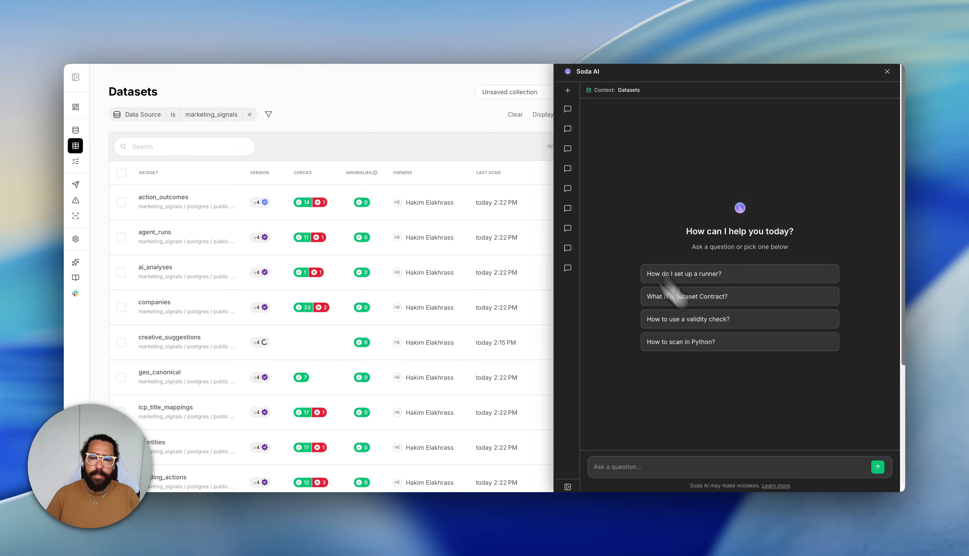
- Ask Soda AI in a new chat "what is the overall health of my marketing signals data source"
click(651, 468)
text(whats)
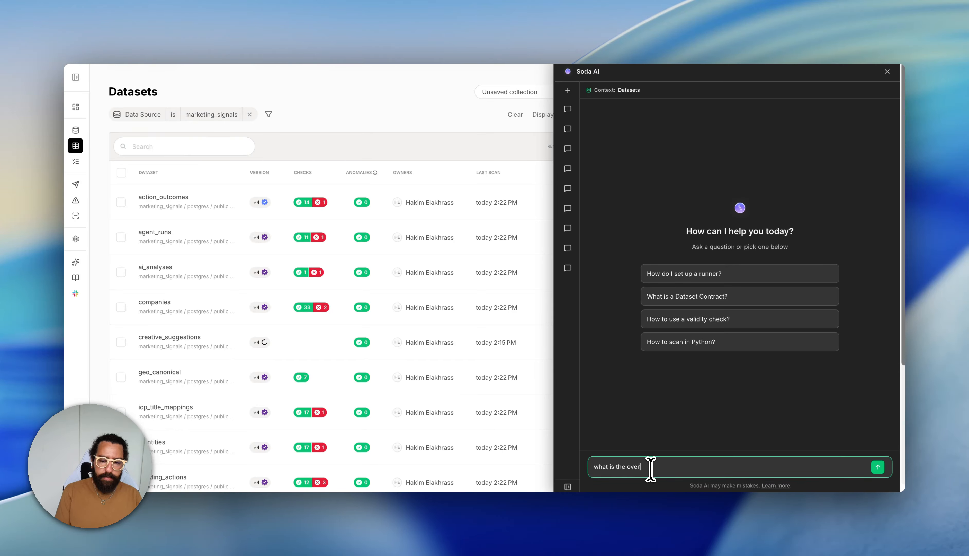
text(lth )
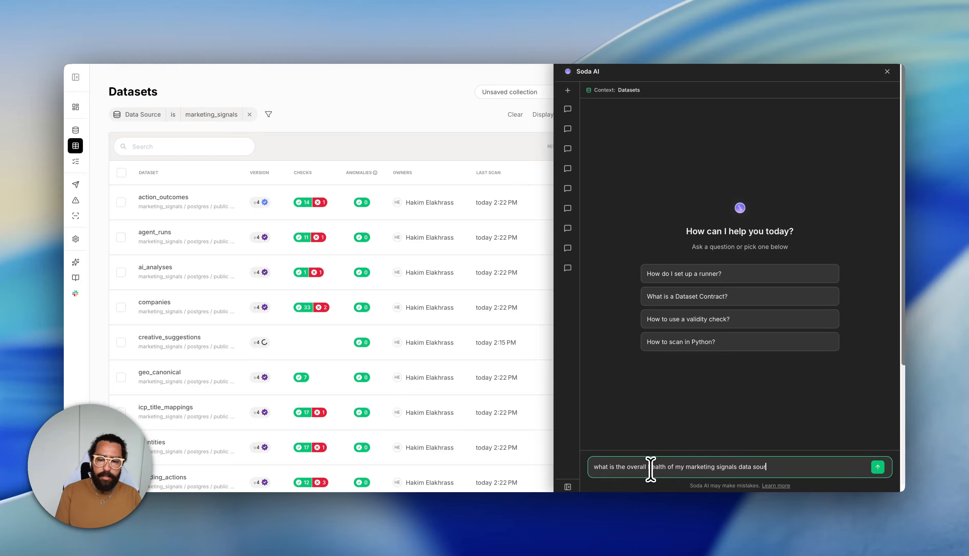
text(ce)
key(Return)
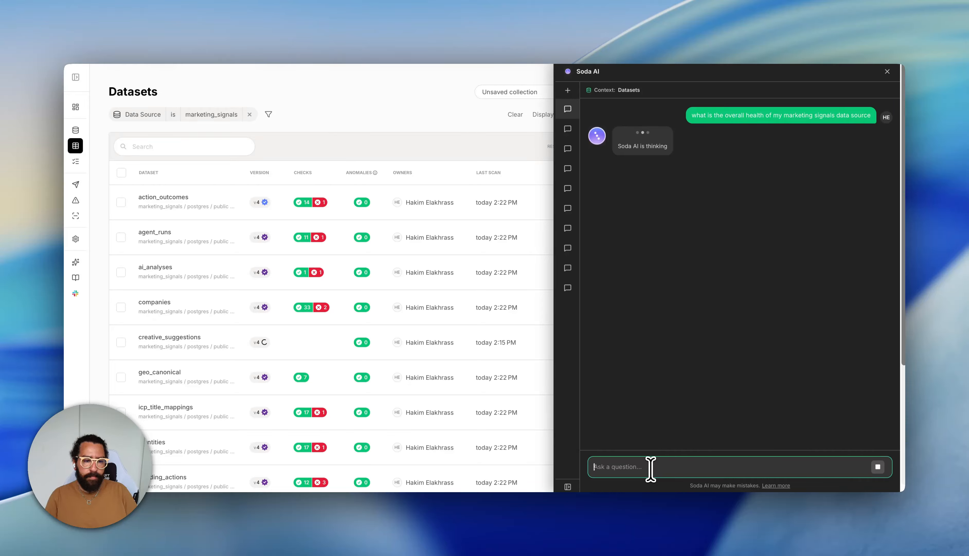